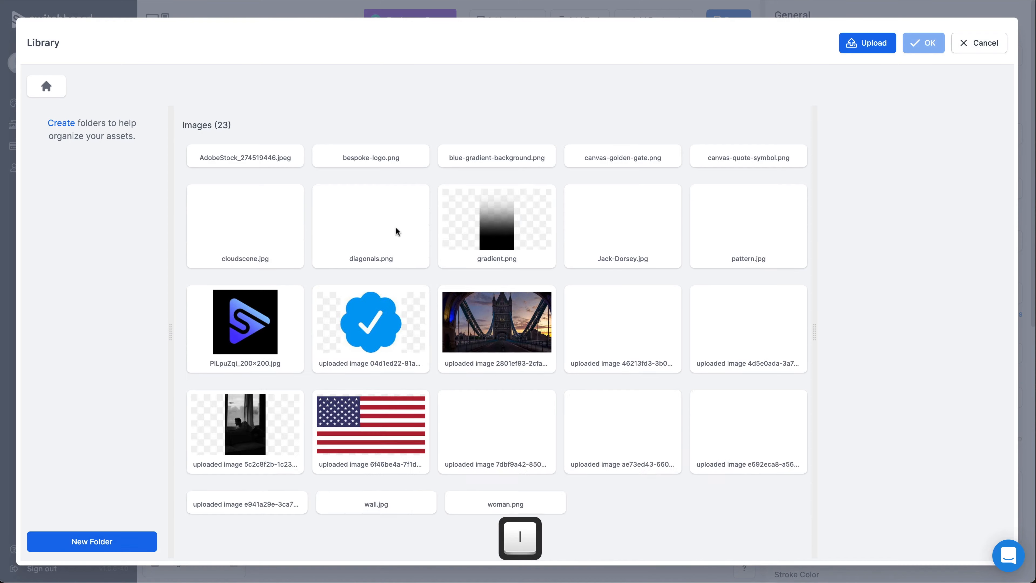
# - Insert the library photo of the silhouetted figure above the clouds and set all four of its edge offsets to 50 px
pyautogui.doubleClick(226, 268)
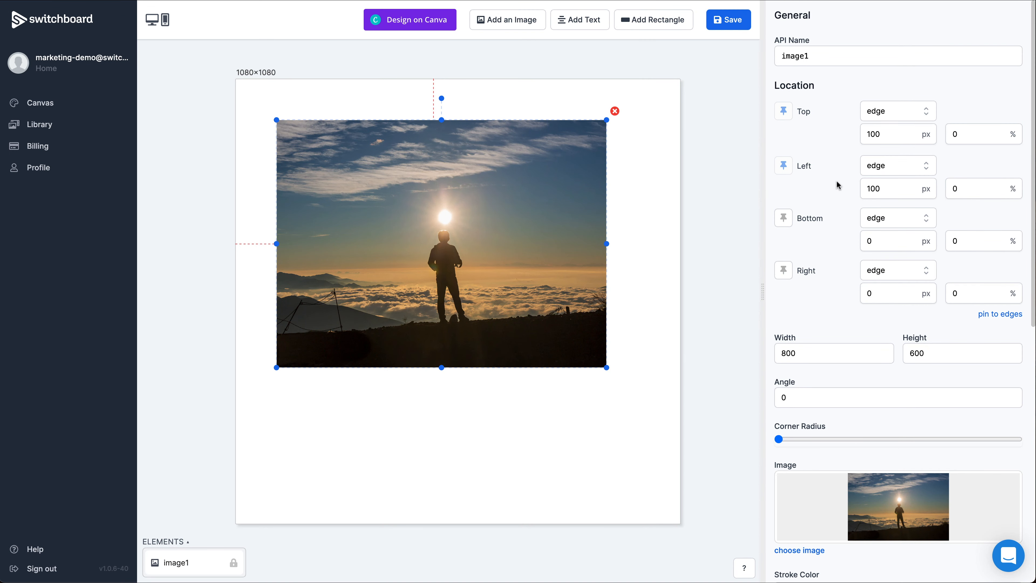
pyautogui.doubleClick(874, 134)
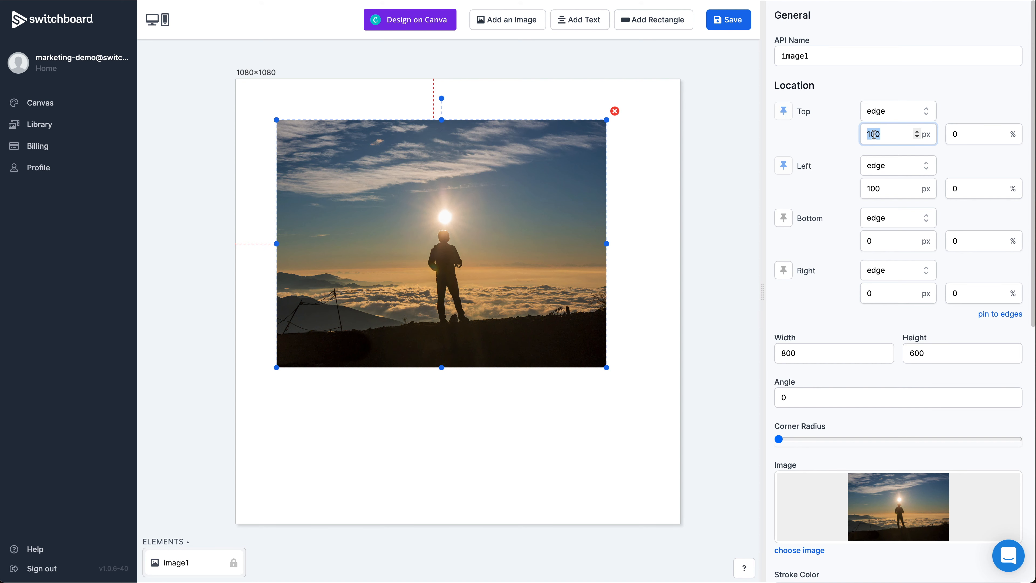
pyautogui.write('50')
pyautogui.hotkey('shift', 'Return')
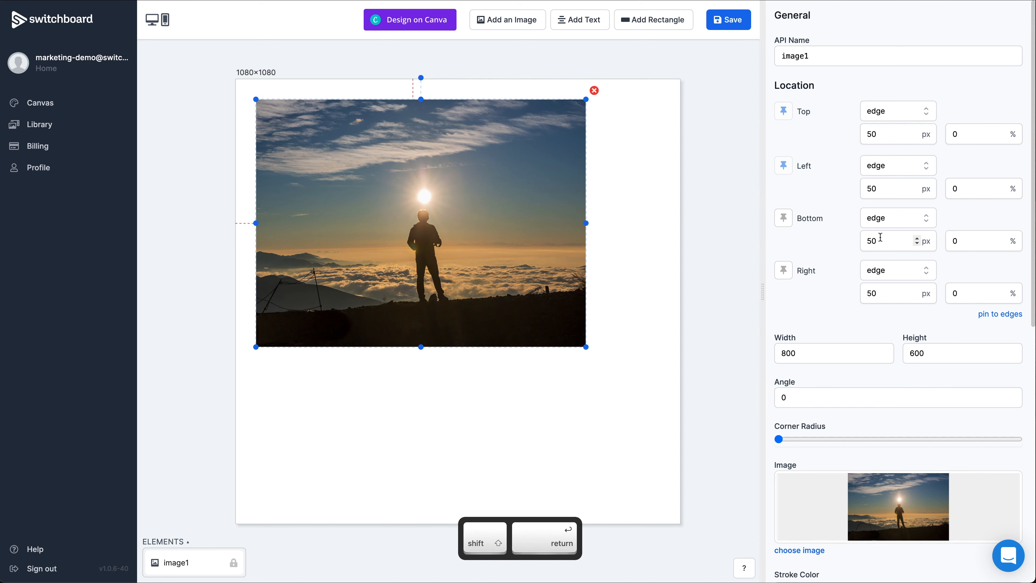
# - Pin the photo's right and bottom edges and set its right offset to 25 px plus 50%
pyautogui.click(783, 270)
pyautogui.click(783, 218)
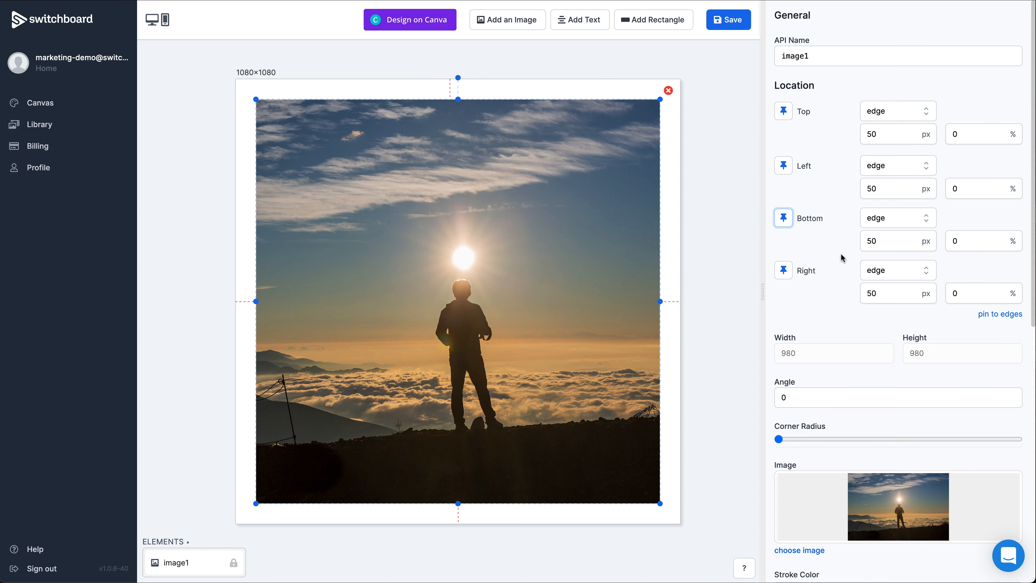
pyautogui.doubleClick(874, 293)
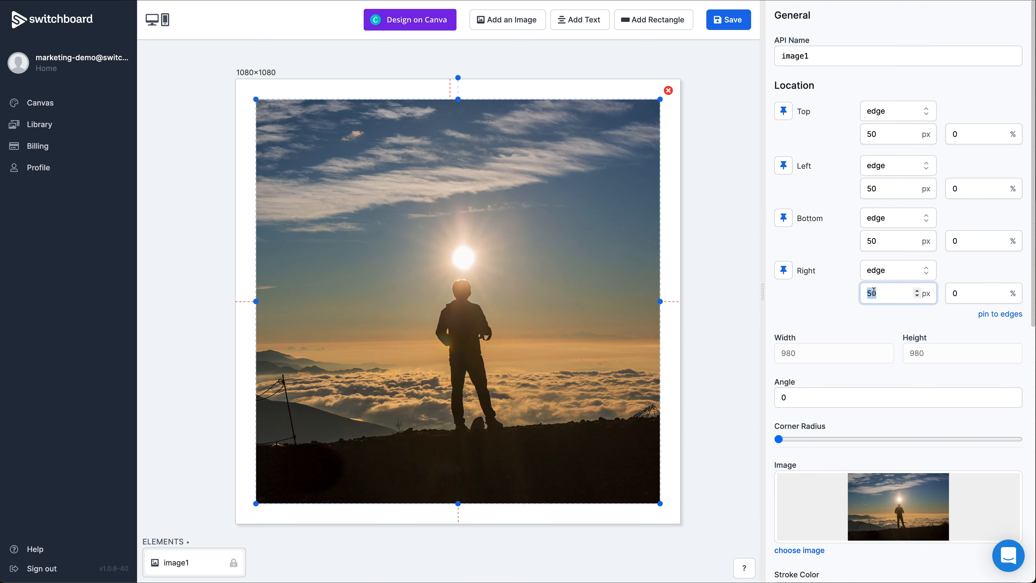
pyautogui.write('25')
pyautogui.press('Tab')
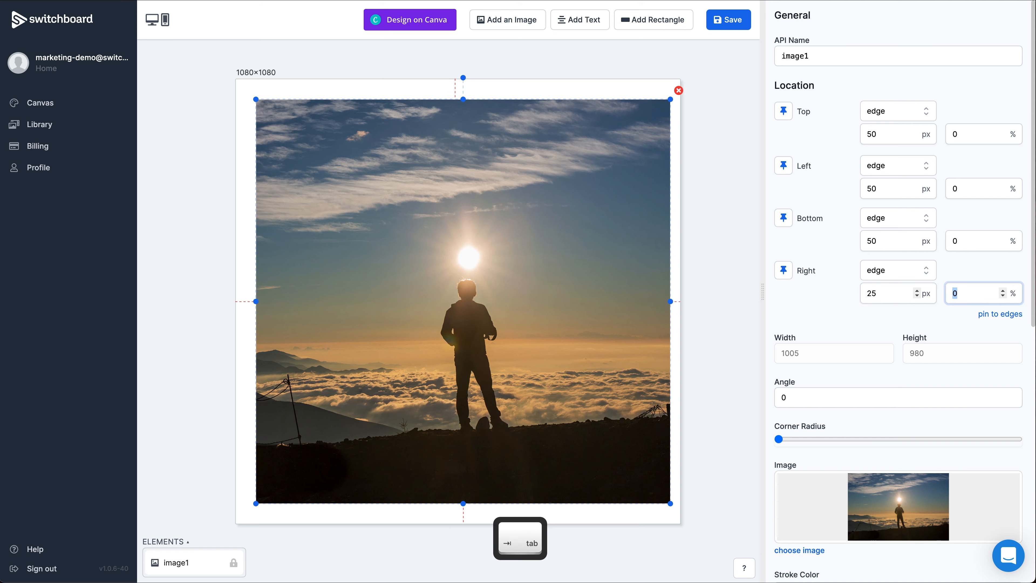
pyautogui.write('50')
pyautogui.press('Tab')
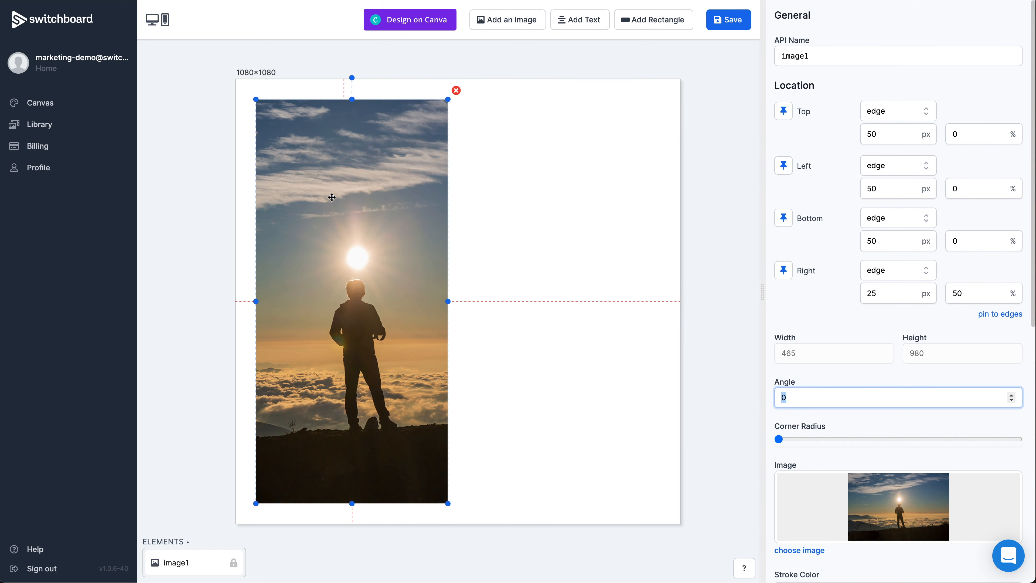
pyautogui.click(516, 231)
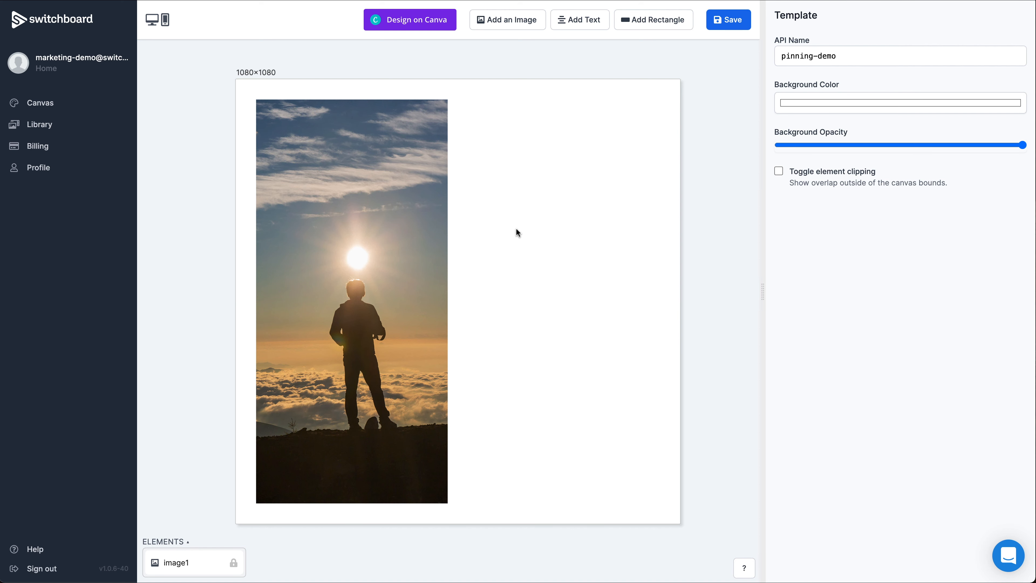
# - Duplicate the pinned photo and set the copy's right offset to 50 px plus 0%
pyautogui.click(394, 222)
pyautogui.press('super+d')
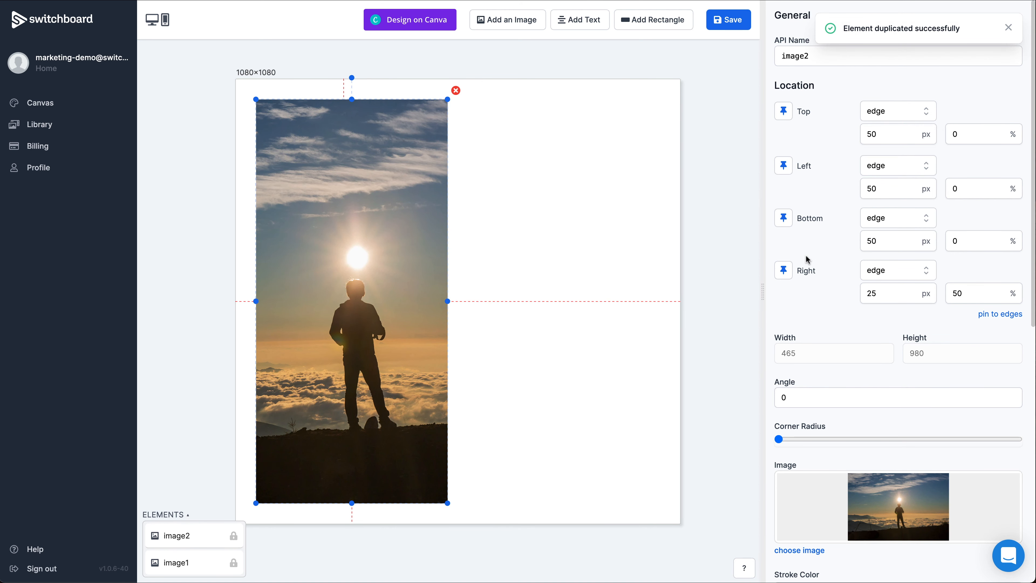
pyautogui.doubleClick(957, 293)
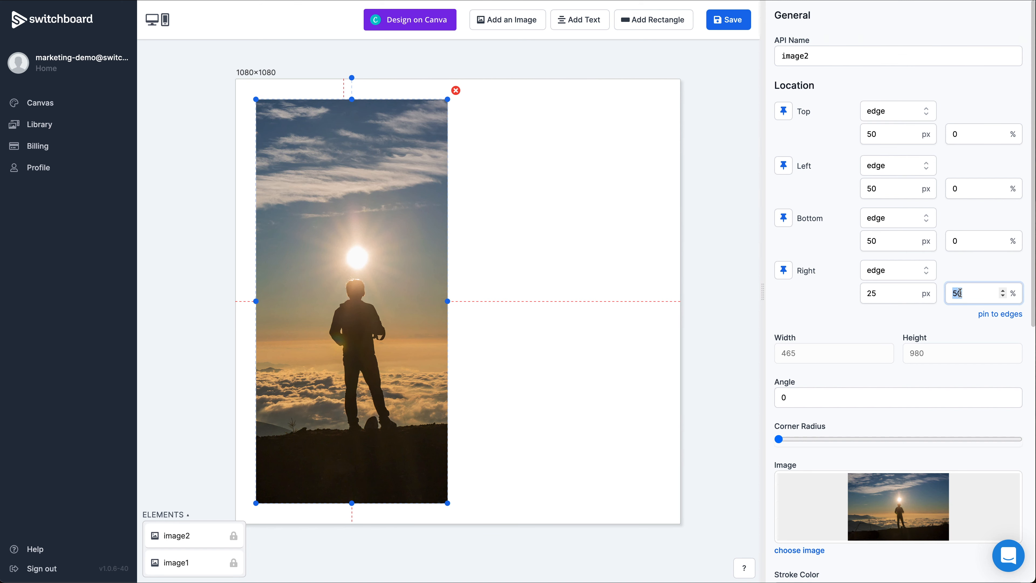
pyautogui.write('0')
pyautogui.hotkey('shift', 'Tab')
pyautogui.write('50')
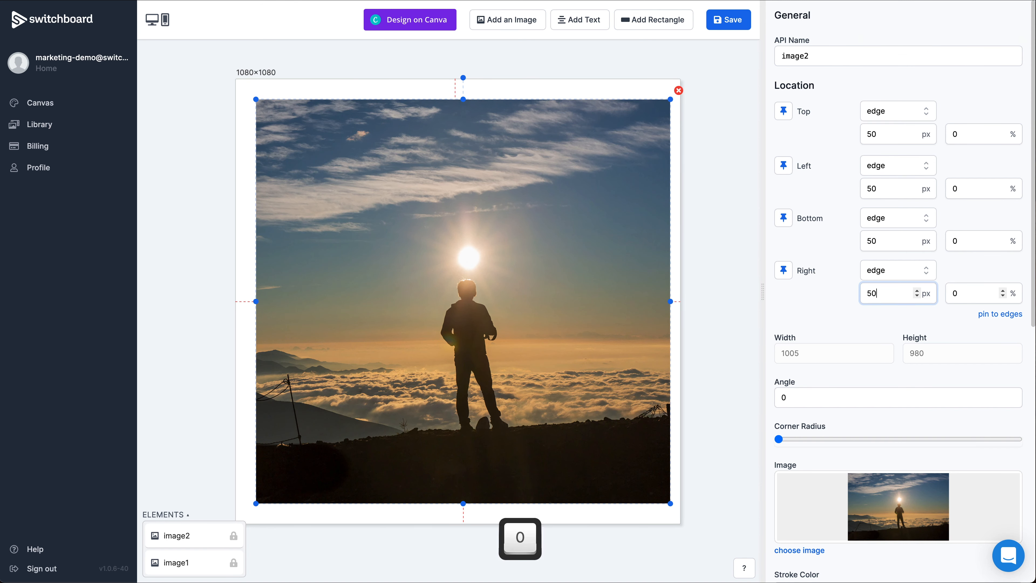
pyautogui.press('Tab')
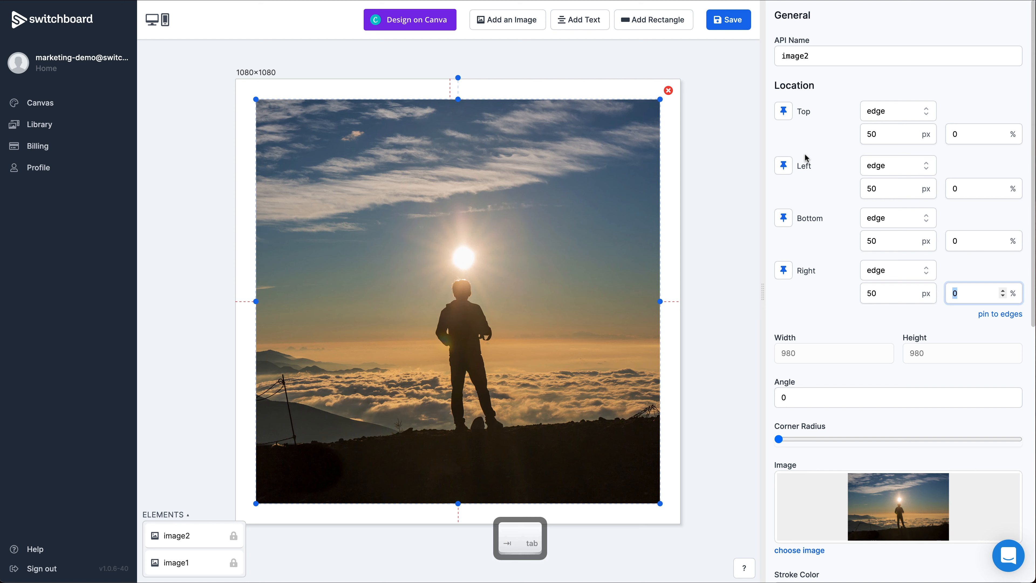
# - Set the duplicated photo's left offset to 25 px plus 50%
pyautogui.click(976, 193)
pyautogui.press('BackSpace')
pyautogui.write('50')
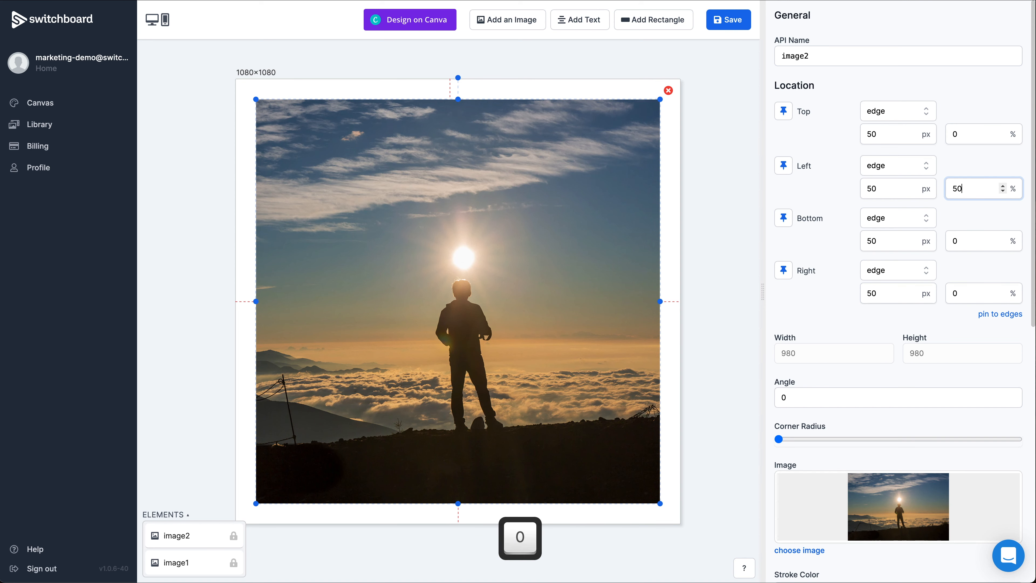
pyautogui.doubleClick(881, 190)
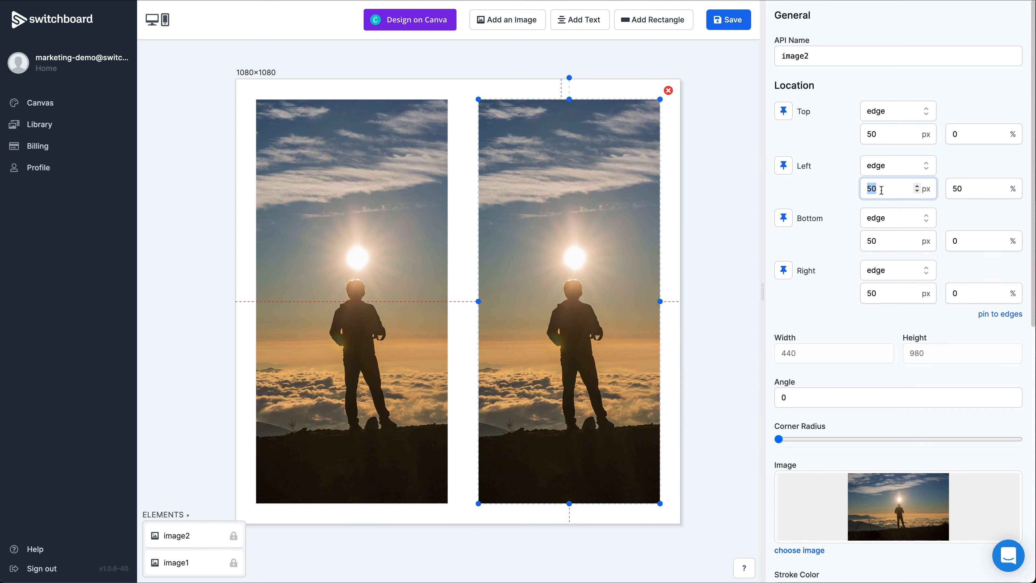
pyautogui.write('25')
pyautogui.press('Tab')
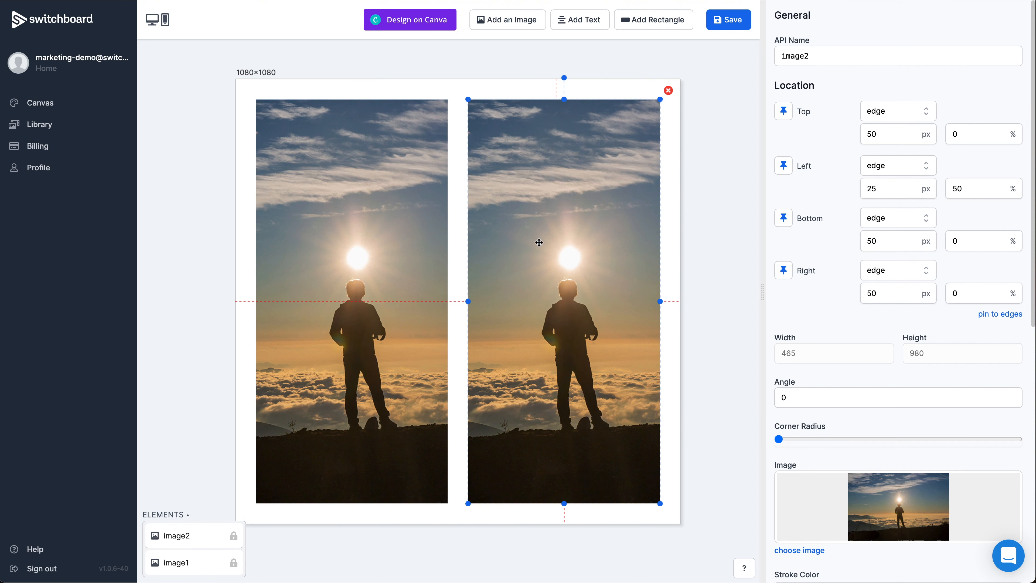
# - Preview the two-photo layout at canvas sizes 1920×1080, 1080×1920 and 1080×1080
pyautogui.click(378, 212)
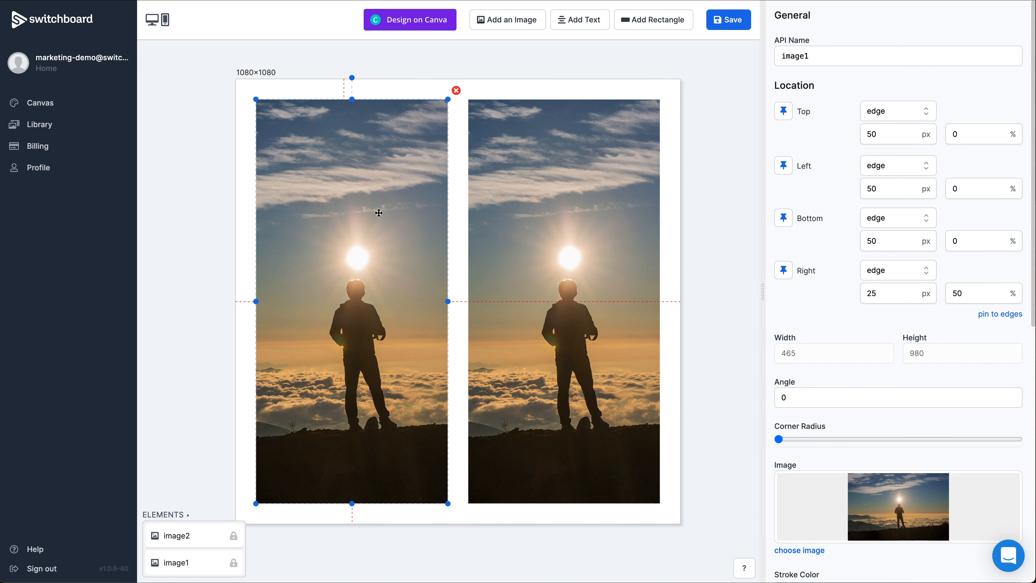
pyautogui.click(487, 206)
pyautogui.click(208, 120)
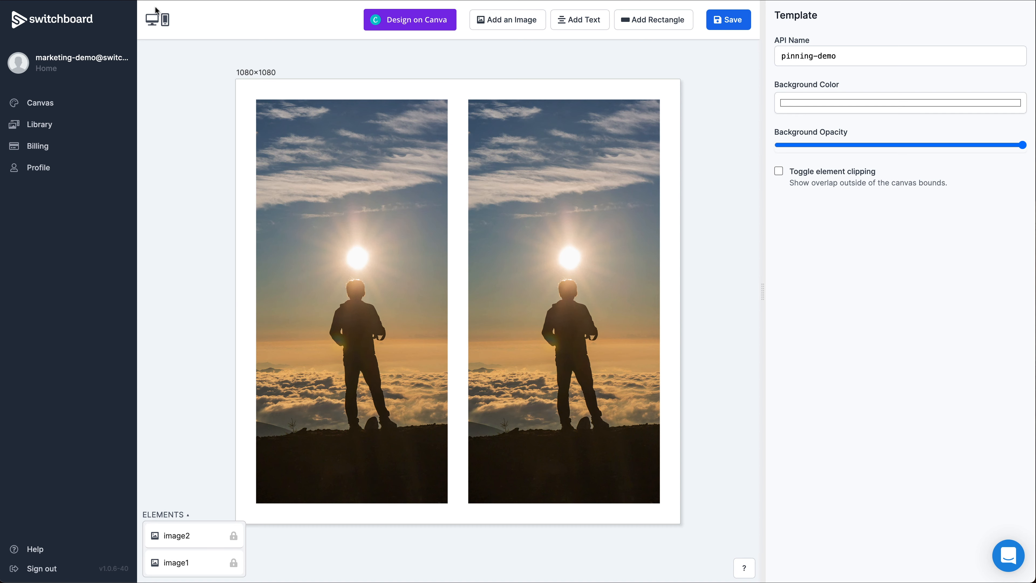
pyautogui.click(155, 19)
pyautogui.click(163, 78)
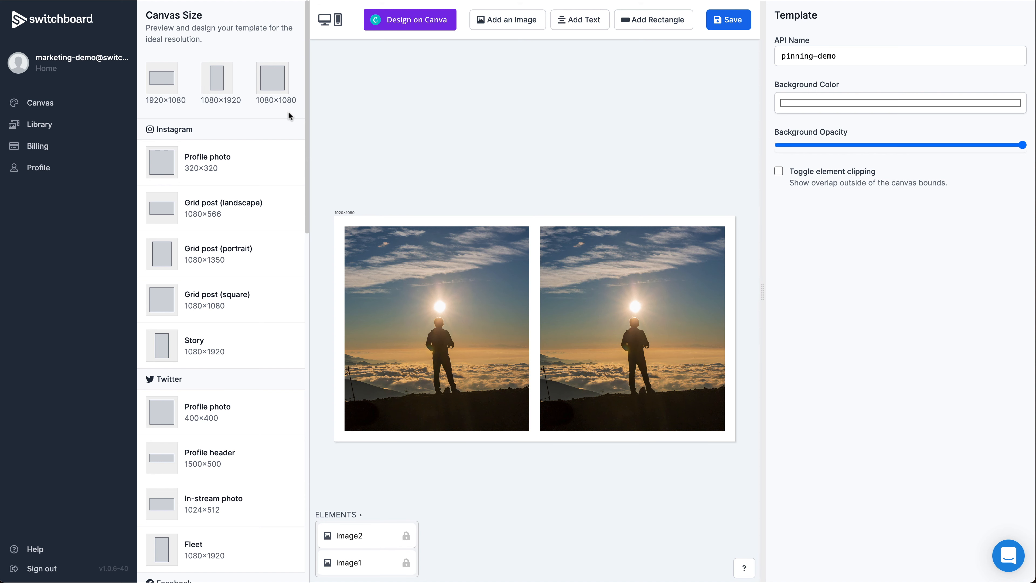
pyautogui.click(216, 80)
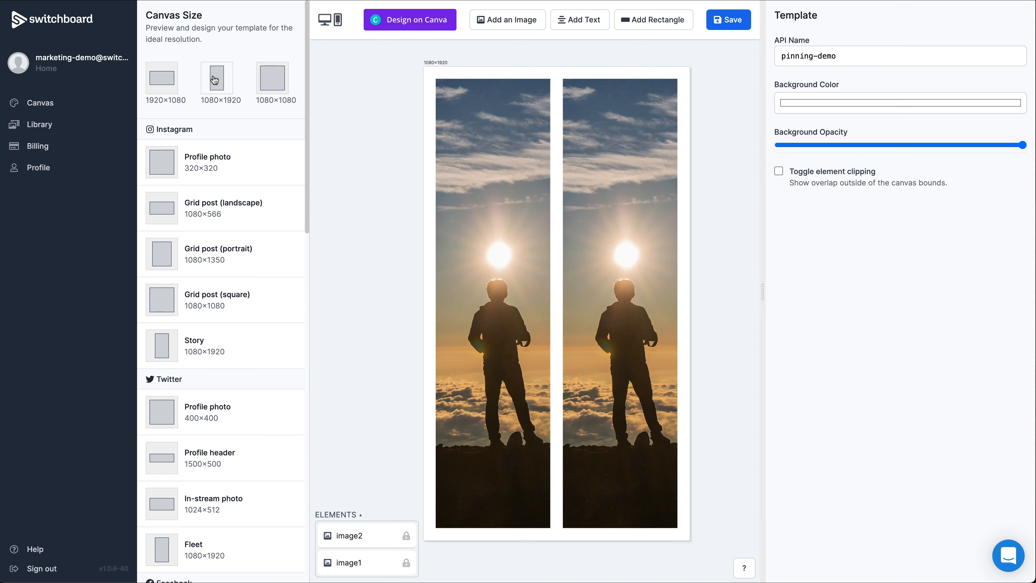
pyautogui.click(283, 81)
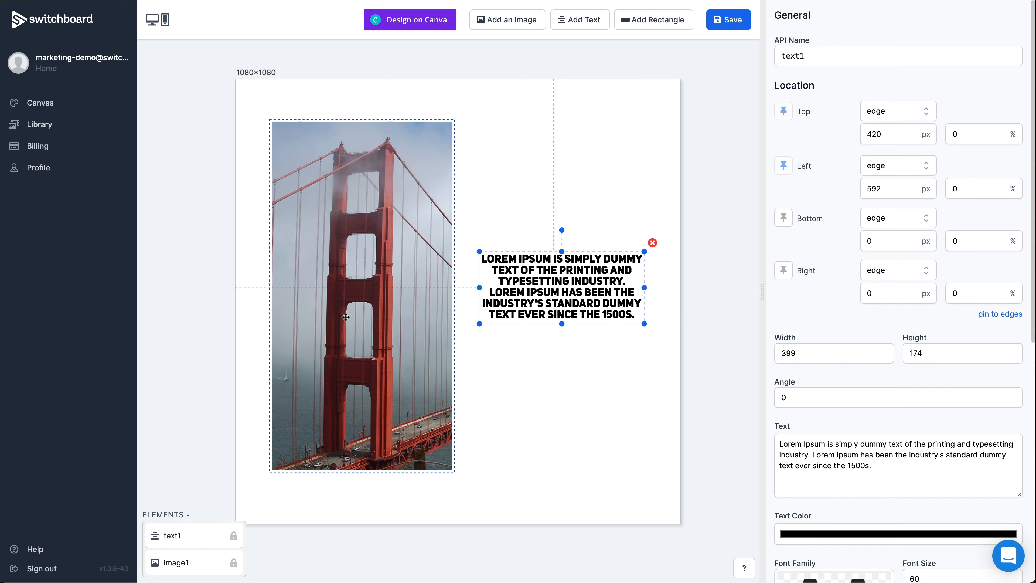
# - Align the text box to the bridge image's top edge and to its bottom edge in turn
pyautogui.click(530, 387)
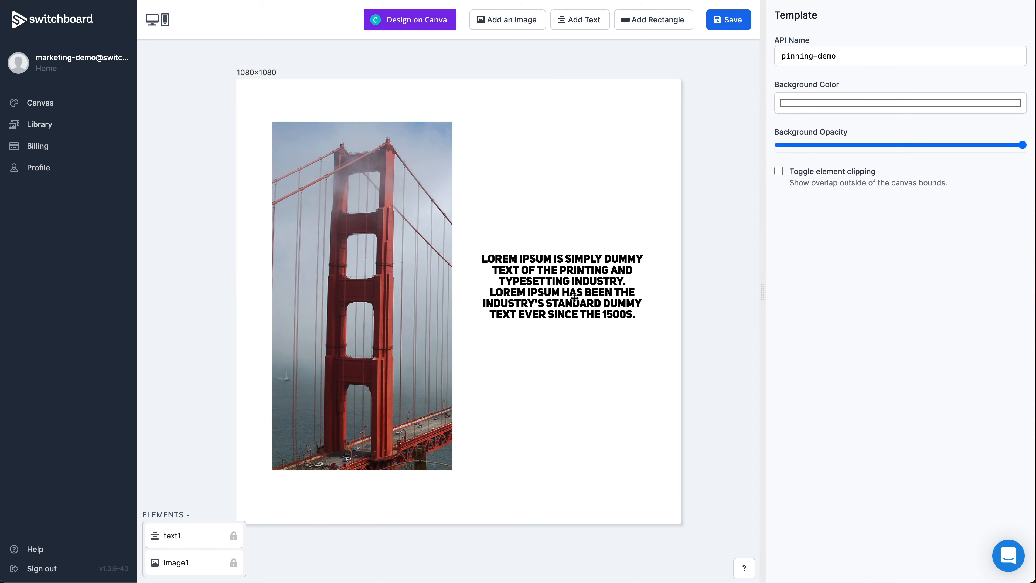
pyautogui.click(551, 277)
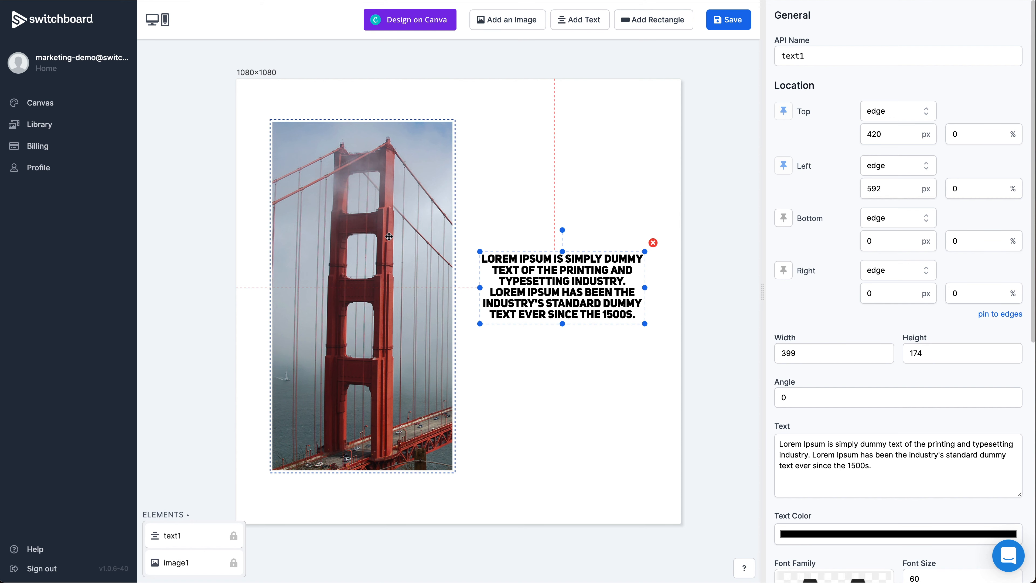
pyautogui.press('w')
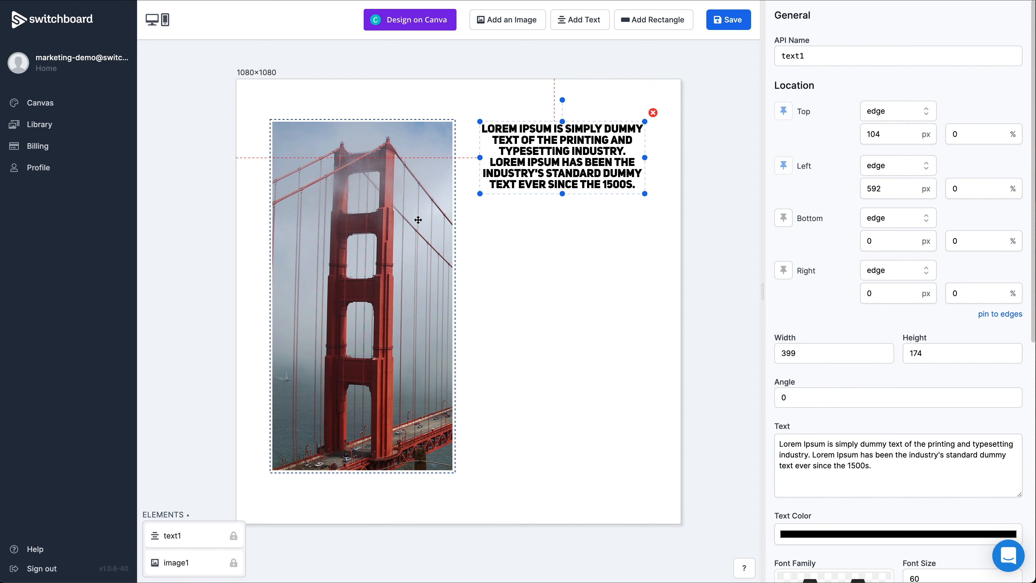
pyautogui.press('s')
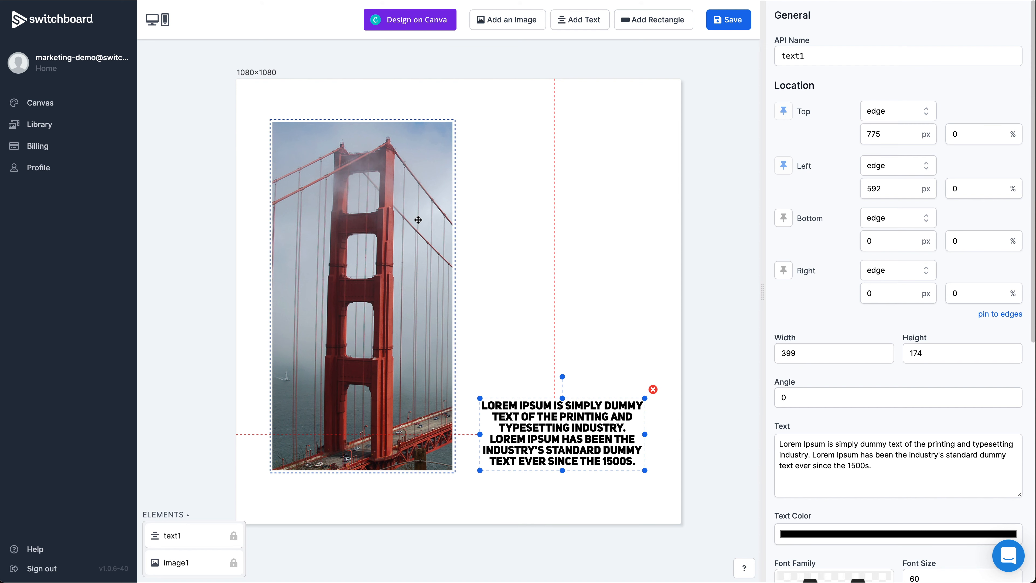
# - Shorten the bridge image to about 471 px high and align the text box to the image's left edge and right edge in turn
pyautogui.click(404, 426)
pyautogui.moveTo(362, 470); pyautogui.dragTo(362, 316)
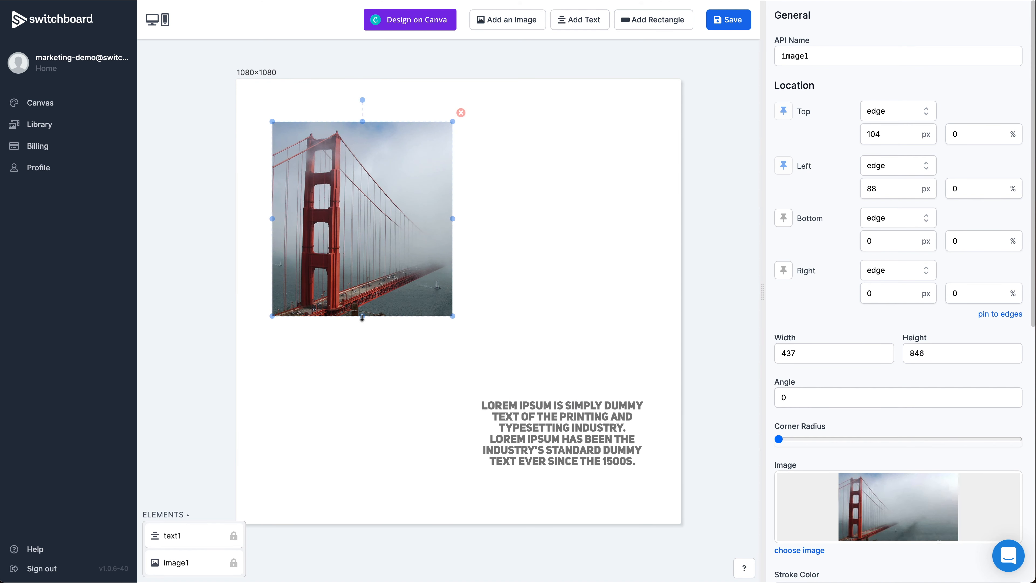
pyautogui.click(560, 417)
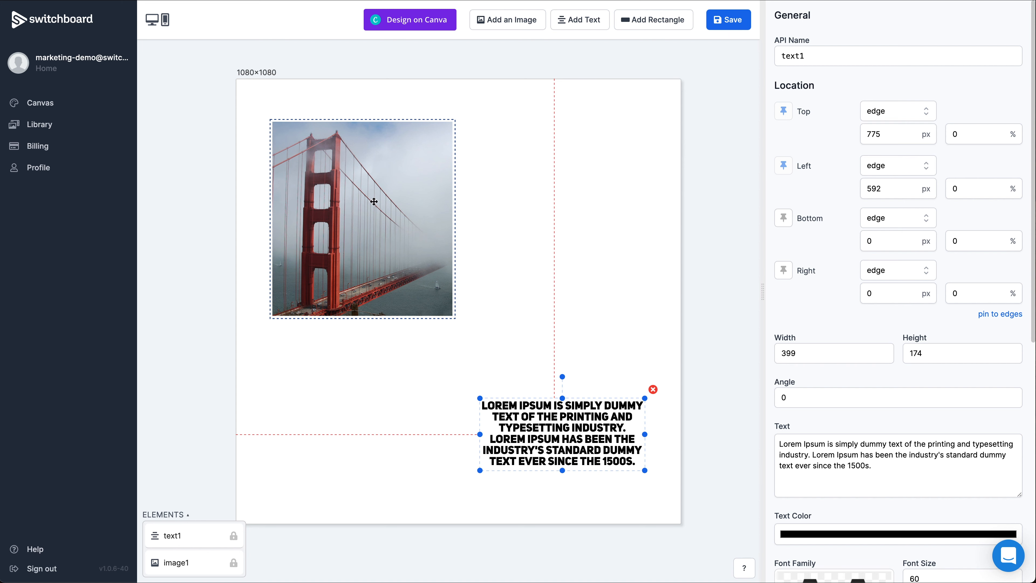
pyautogui.press('a')
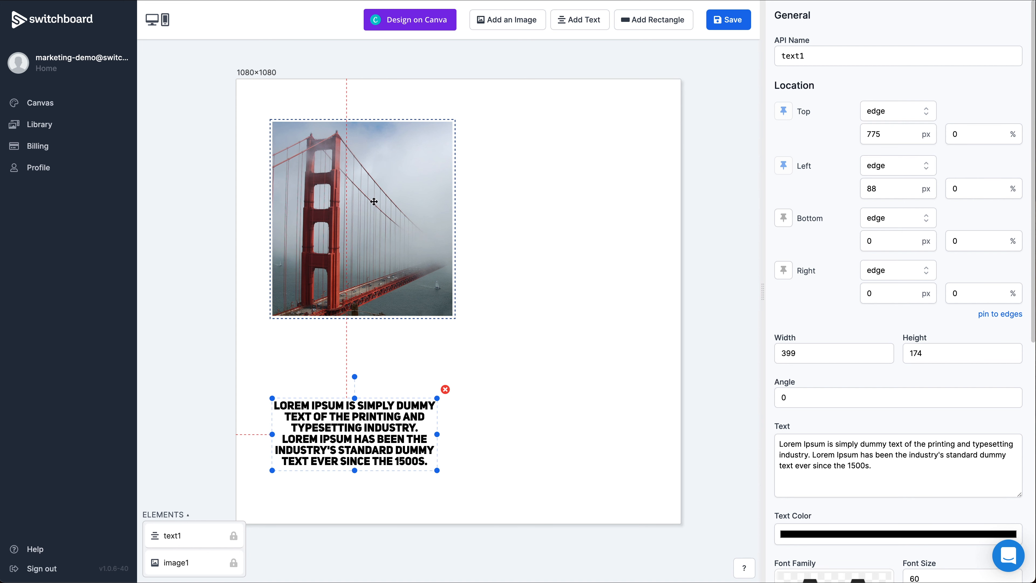
pyautogui.press('d')
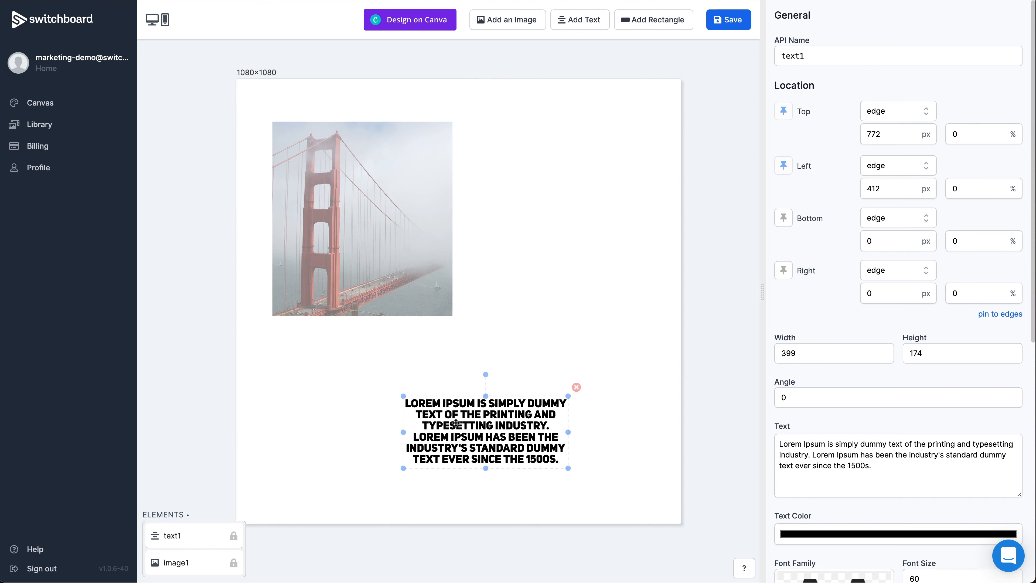
# - Move the text box to about 758 px from the canvas top and align it again to the image's left and right edges
pyautogui.moveTo(456, 423); pyautogui.dragTo(402, 304)
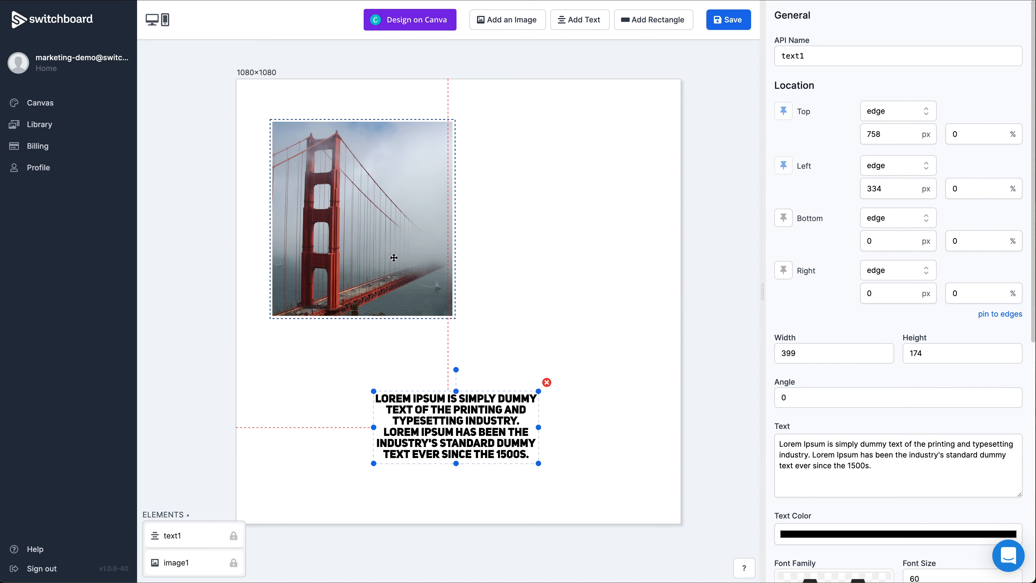
pyautogui.press('a')
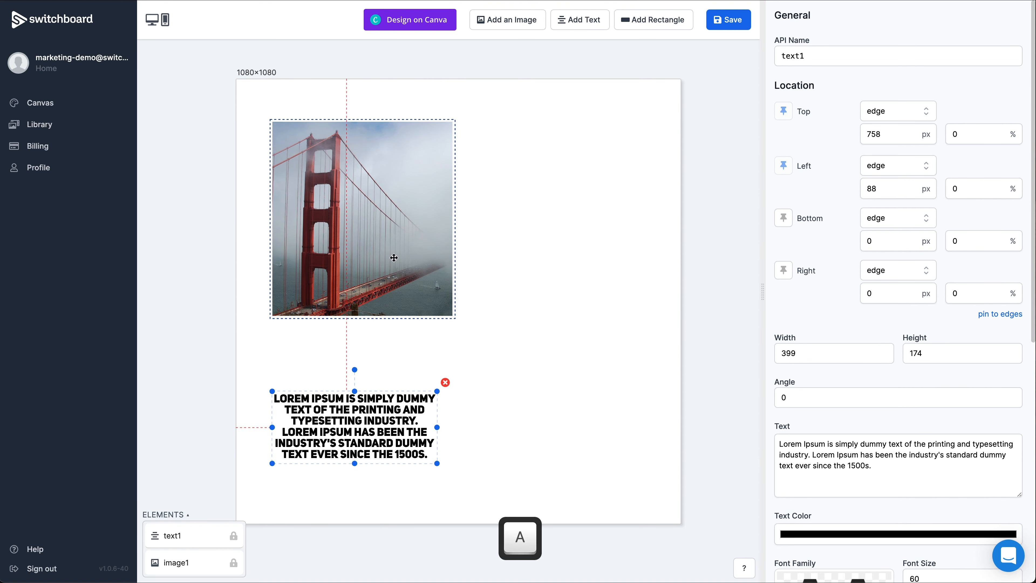
pyautogui.press('d')
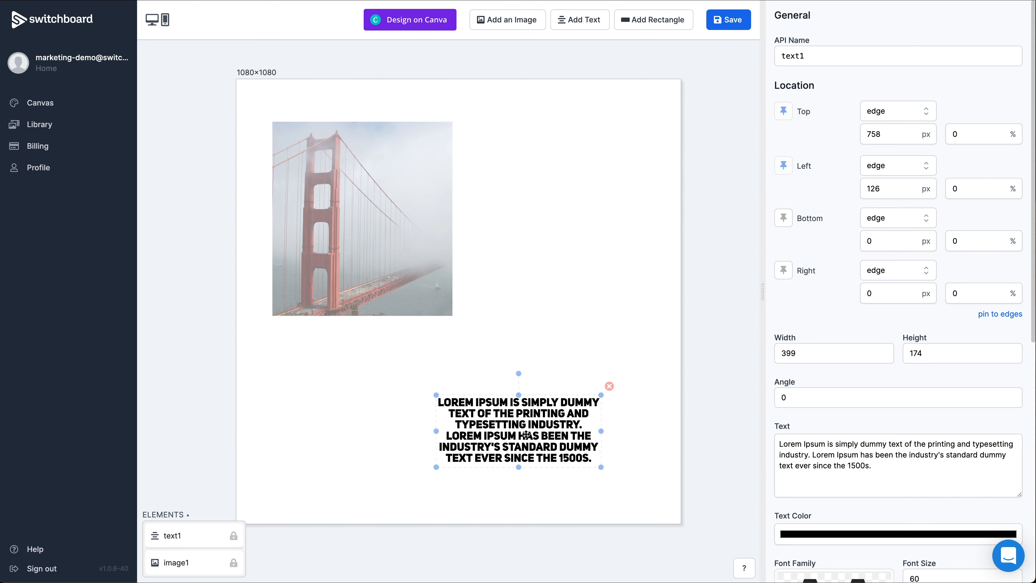
# - Stretch the bridge image to about 640 px high, narrow its width, and move the text box to about 561 px left and 726 px top
pyautogui.click(389, 233)
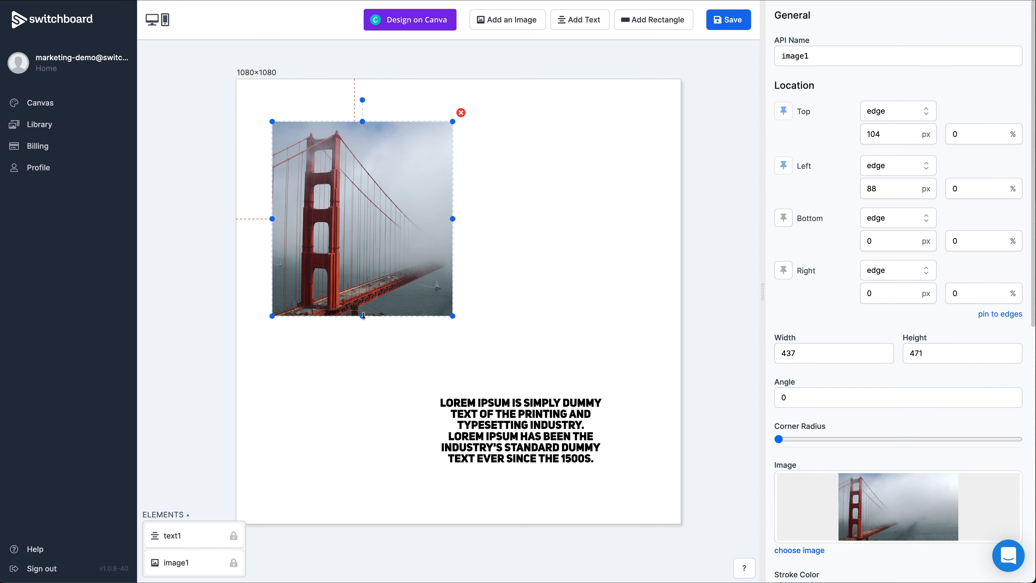
pyautogui.moveTo(363, 316); pyautogui.dragTo(363, 386)
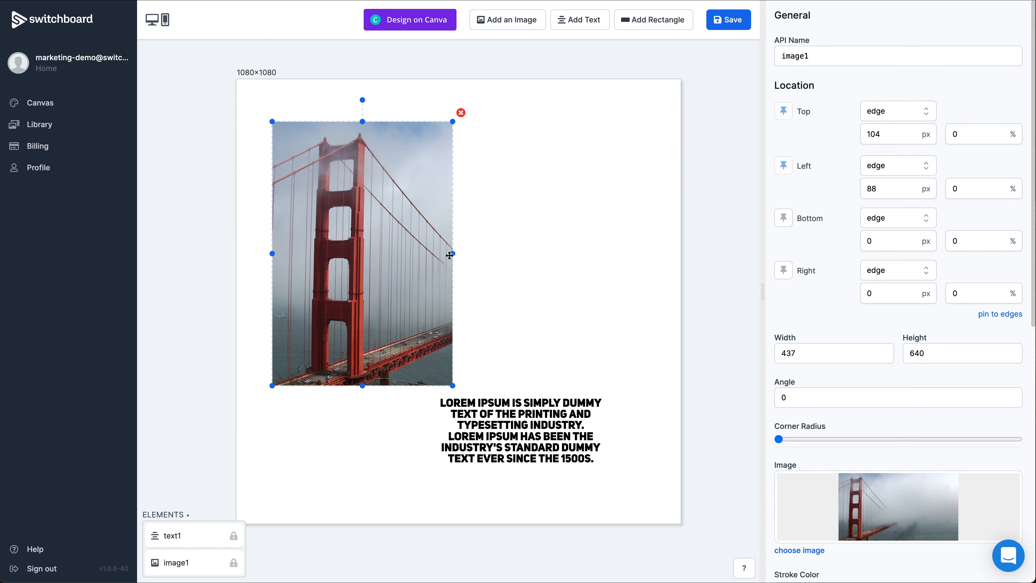
pyautogui.moveTo(452, 253); pyautogui.dragTo(410, 253)
pyautogui.click(532, 406)
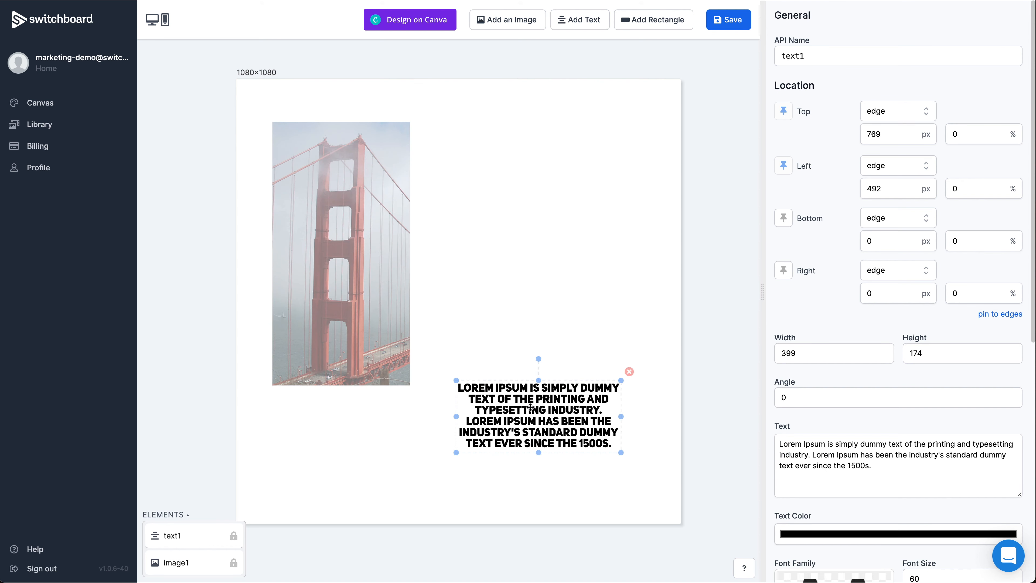
pyautogui.moveTo(532, 405); pyautogui.dragTo(570, 401)
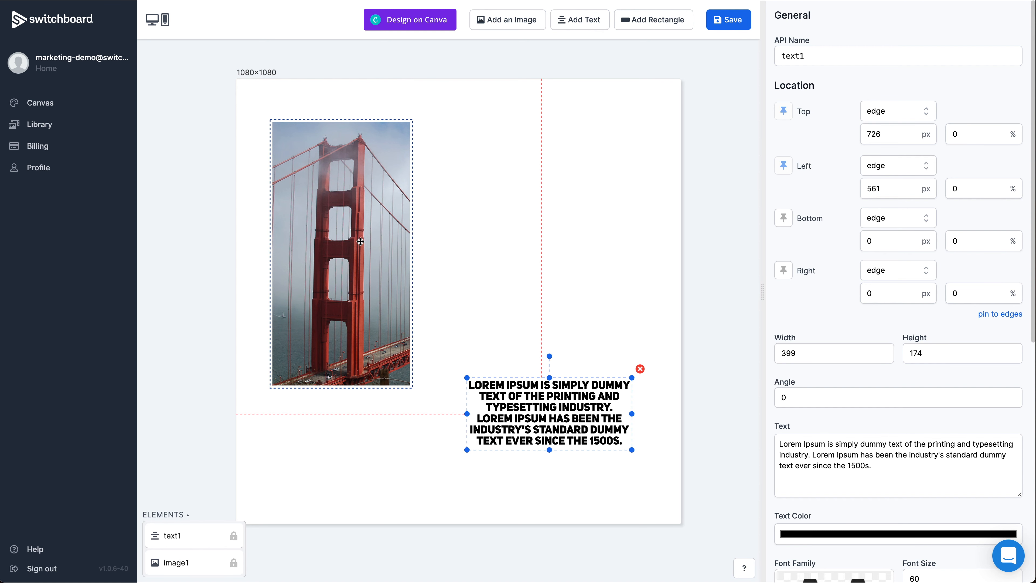
# - Match the text box's height to the bridge image and move the box to about 572 px left and 242 px top
pyautogui.press('shift')
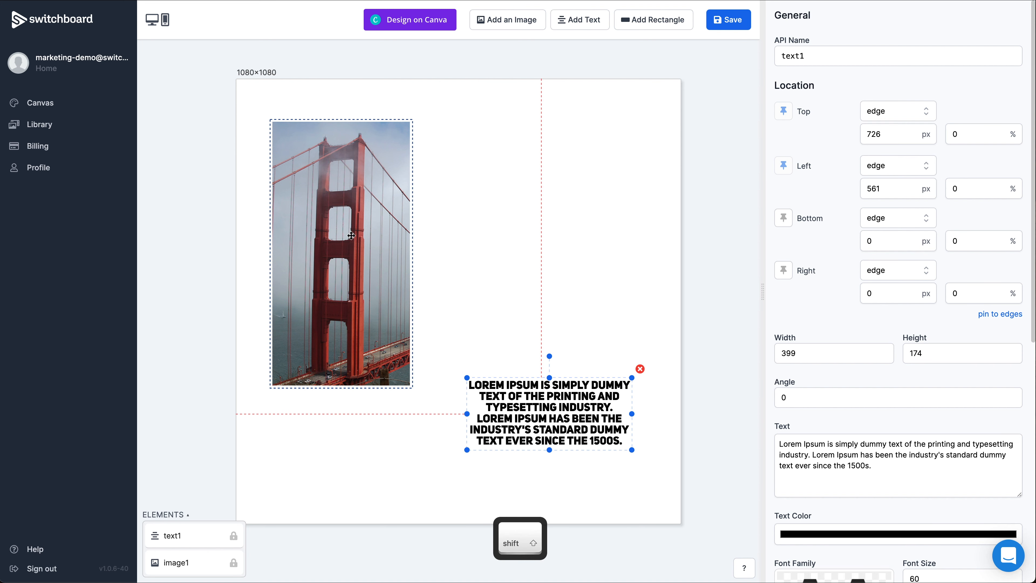
pyautogui.hotkey('shift', 'w')
pyautogui.moveTo(546, 436); pyautogui.dragTo(523, 328)
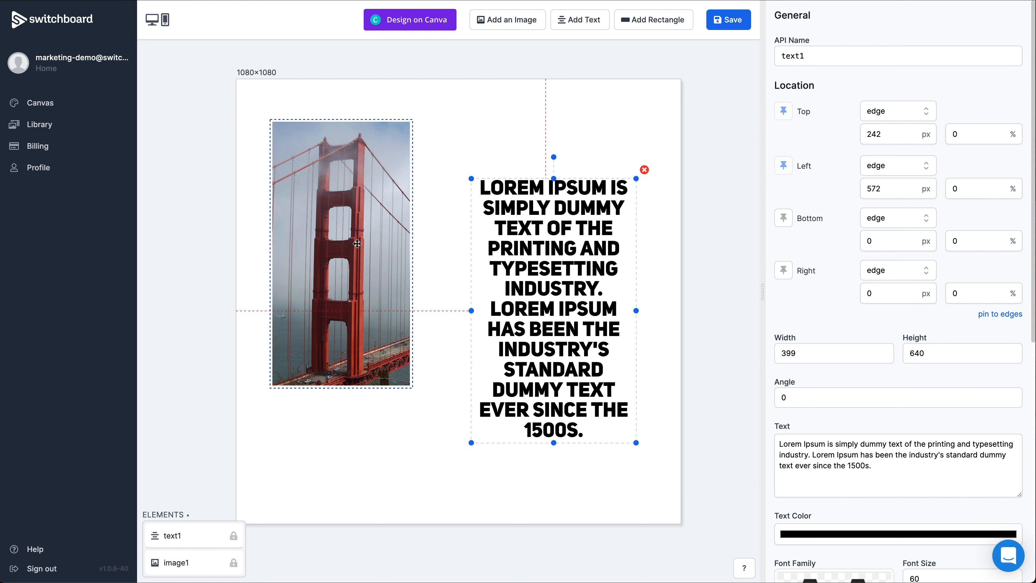
# - Match the text box's width to the bridge image, align it to the image's top edge, and compare both elements
pyautogui.press('shift')
pyautogui.hotkey('shift', 'a')
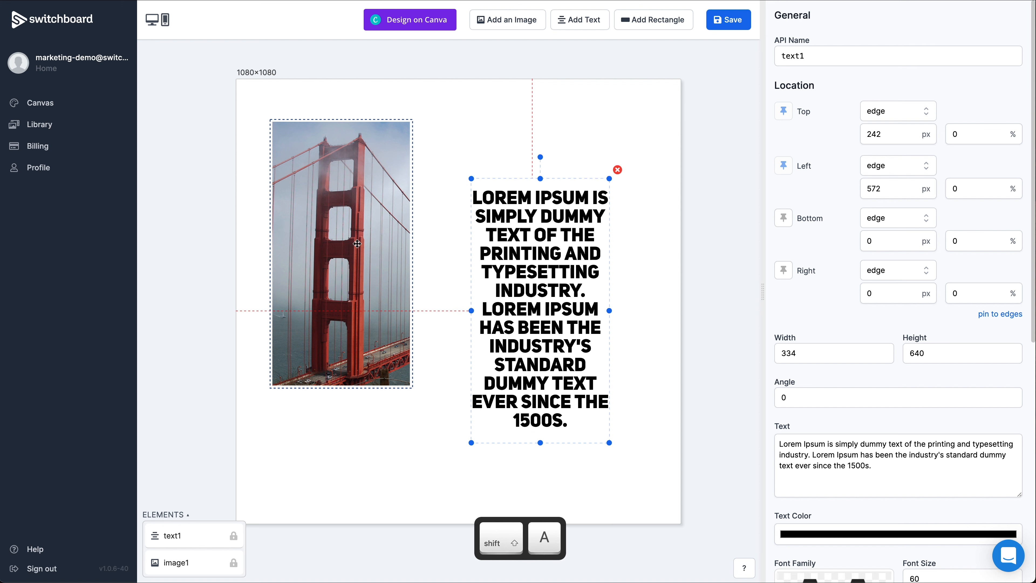
pyautogui.press('w')
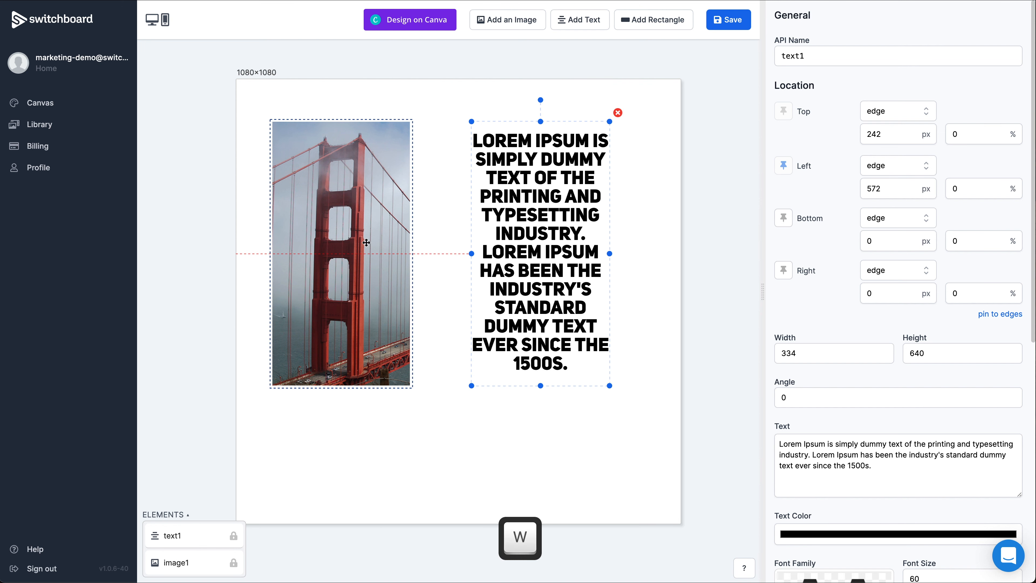
pyautogui.click(384, 242)
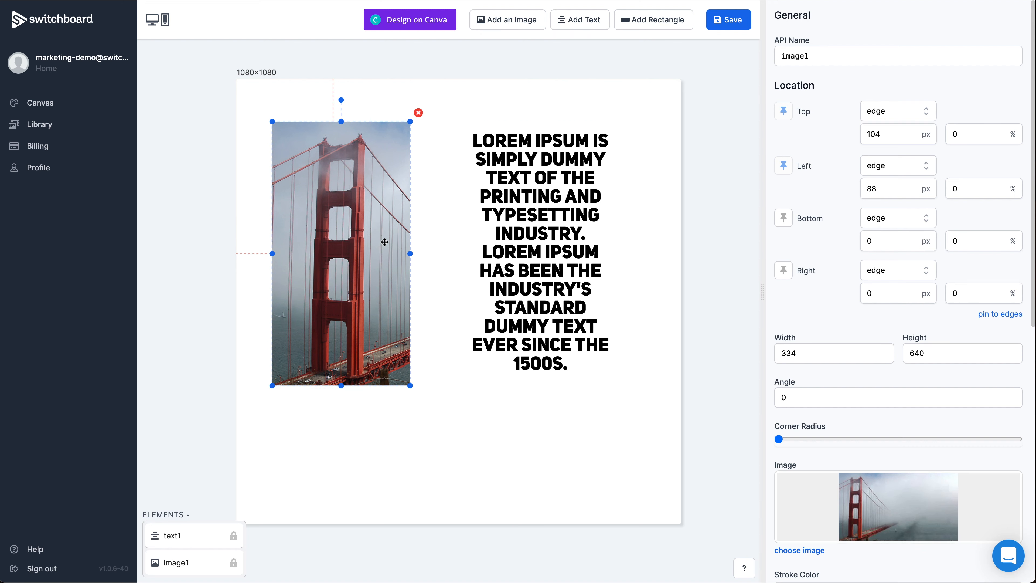
pyautogui.click(572, 258)
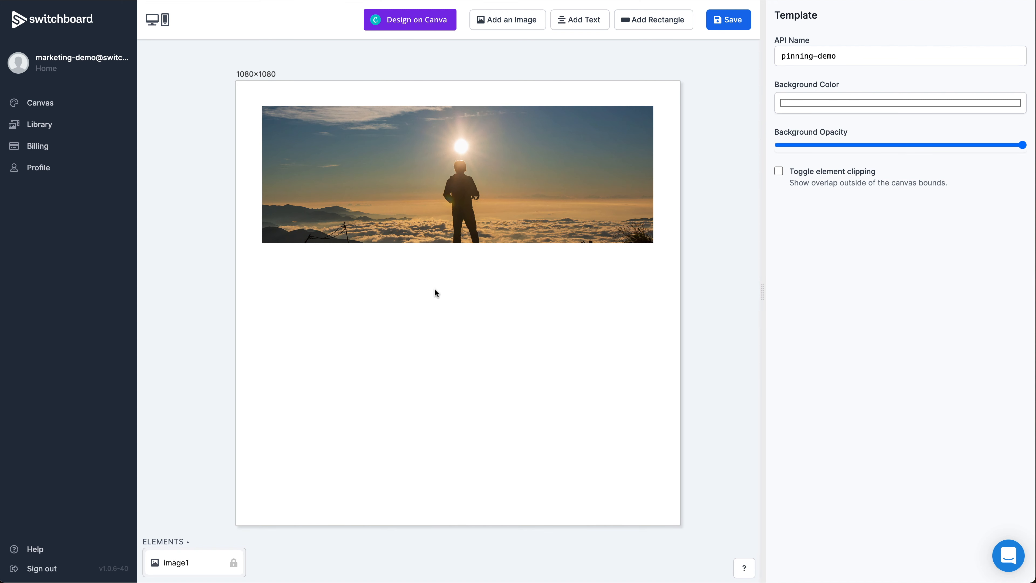
# - Add a text box to the pinning-demo template and place it below the sunset image, about 298 px left and 553 px top
pyautogui.press('t')
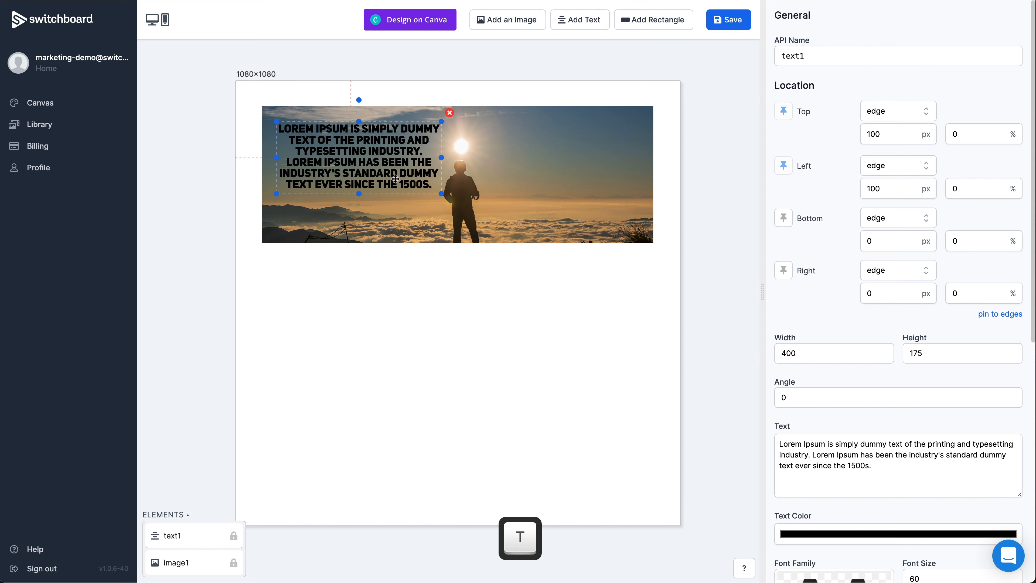
pyautogui.moveTo(383, 160); pyautogui.dragTo(478, 331)
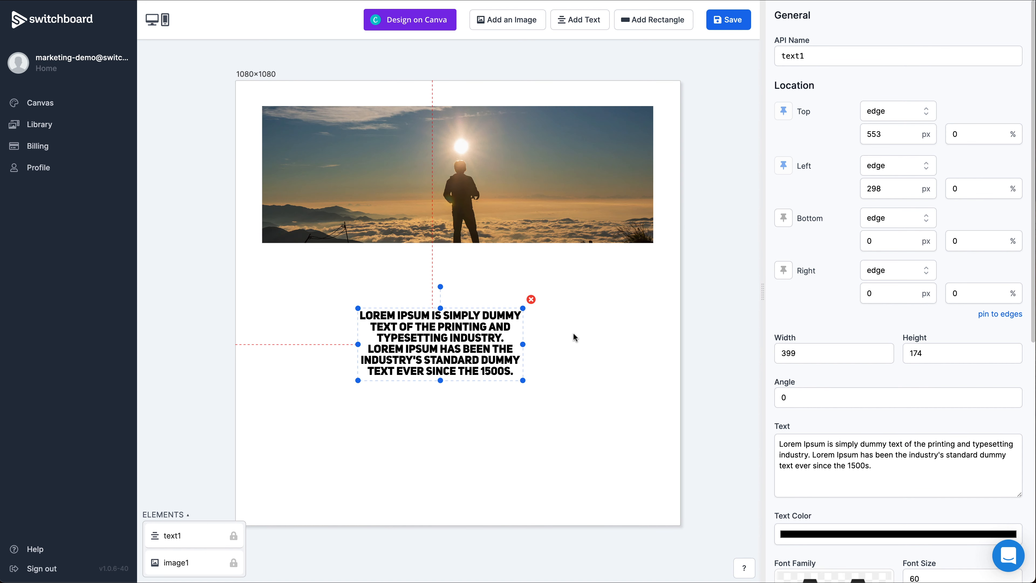